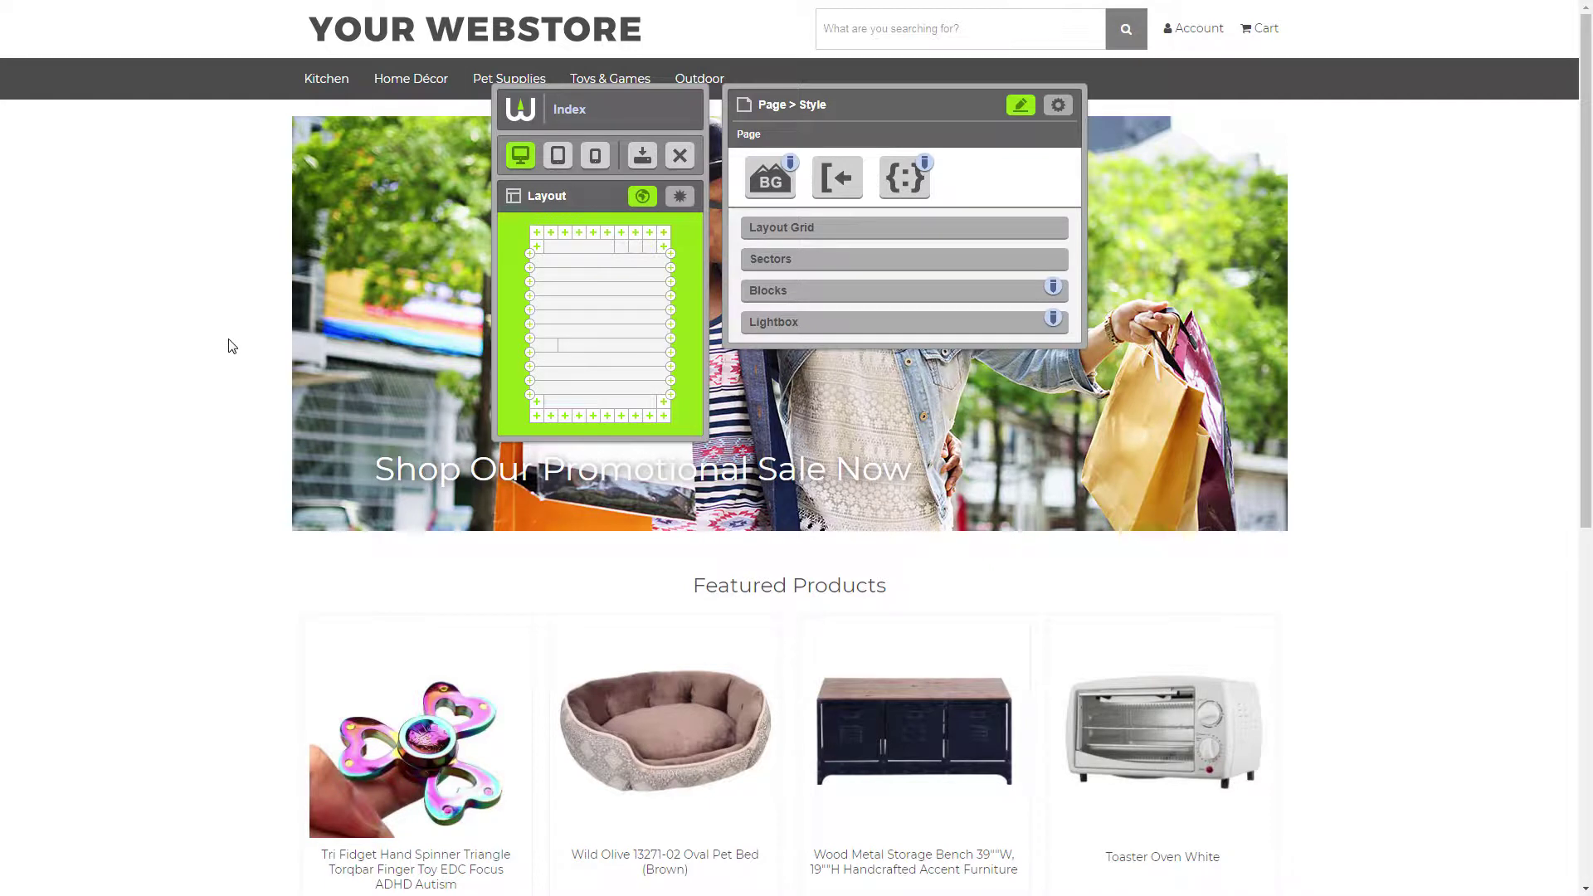
Open the About Us extra page for editing in the theme builder
left_click(568, 112)
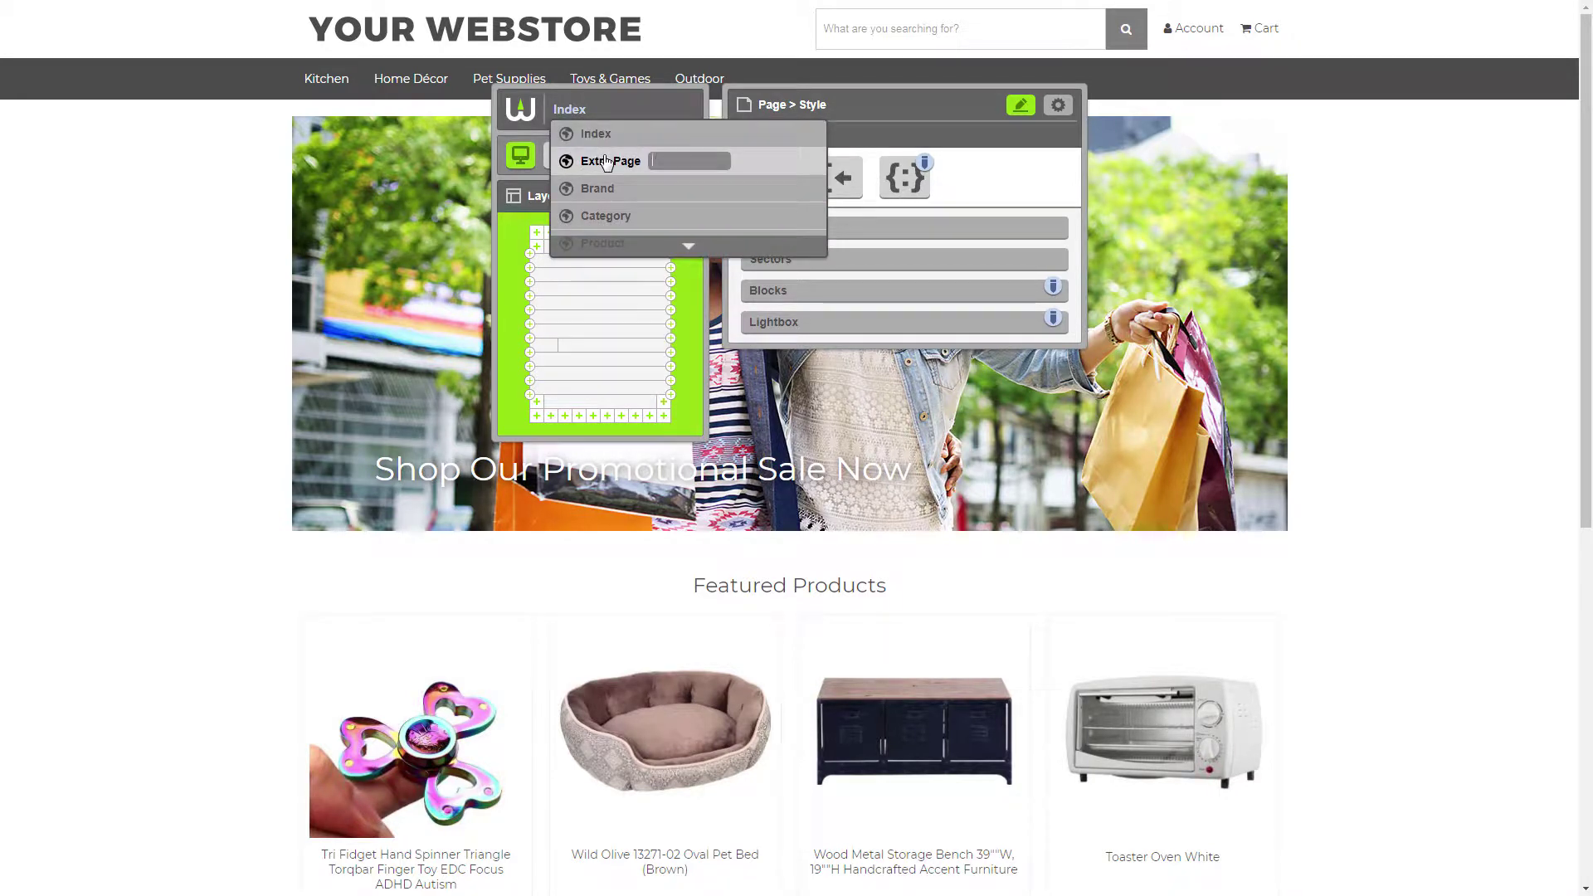
type("about")
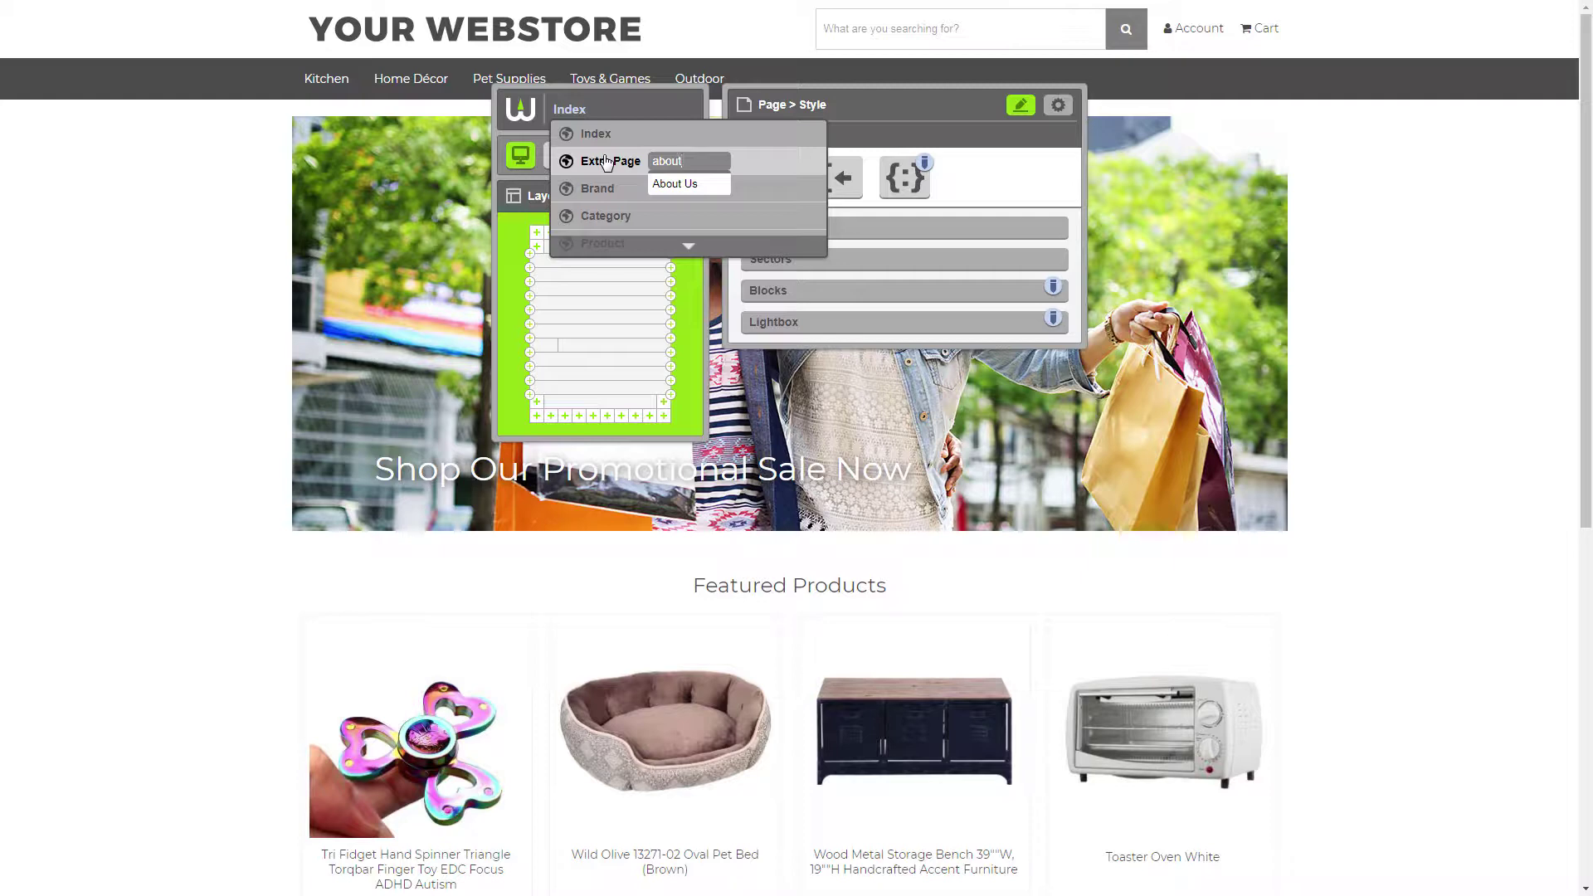
left_click(657, 183)
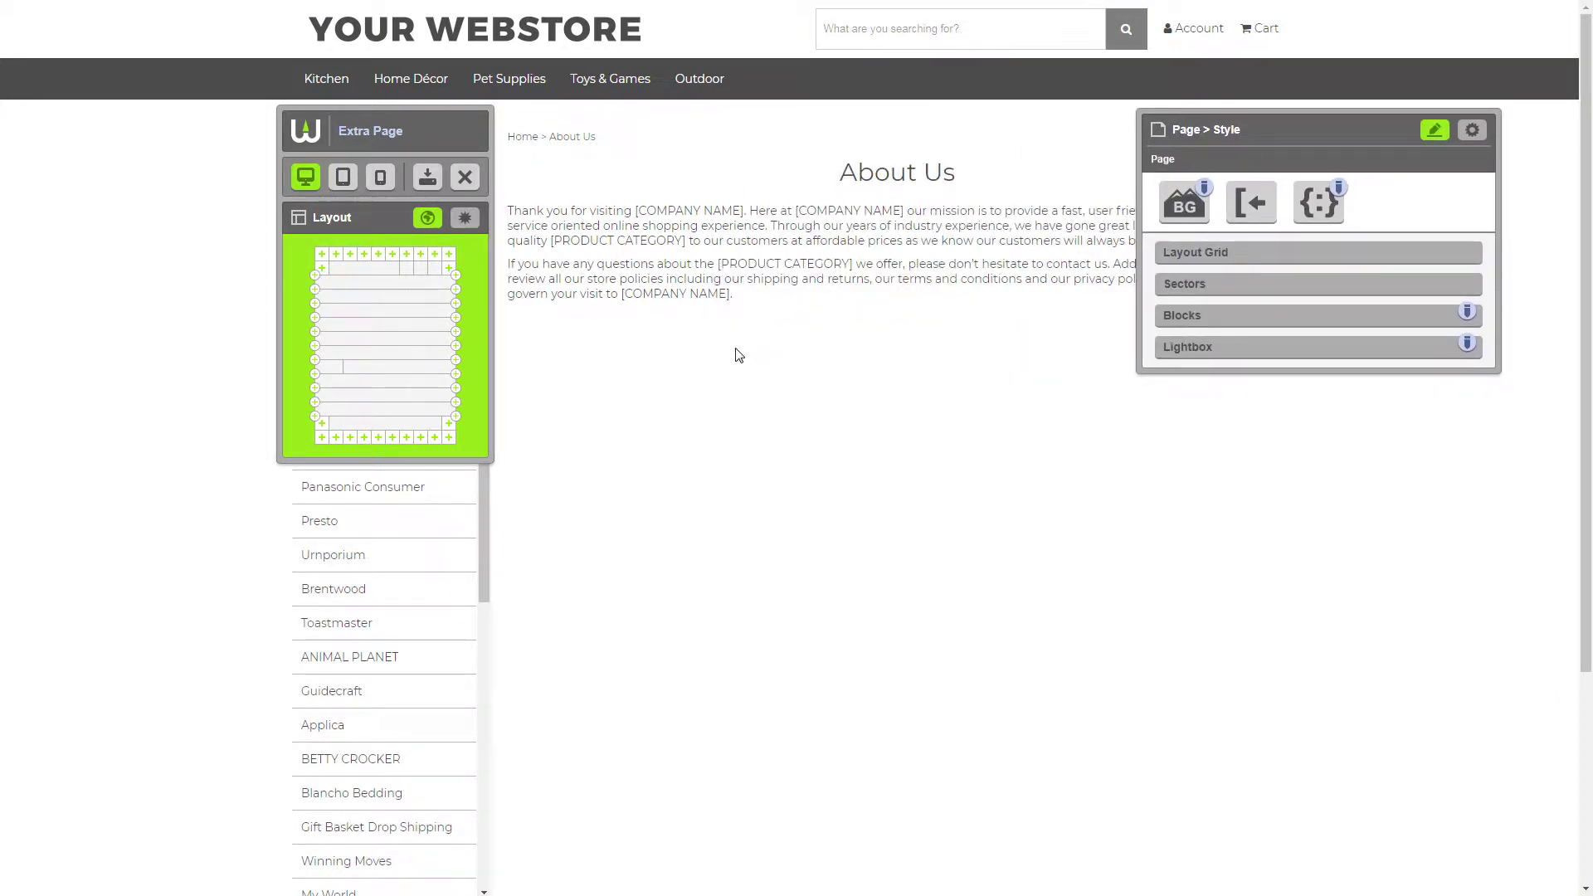
Start a new Gallery block in the main content sector beside the sidebar, with the heading "Our Facilities"
left_click(409, 366)
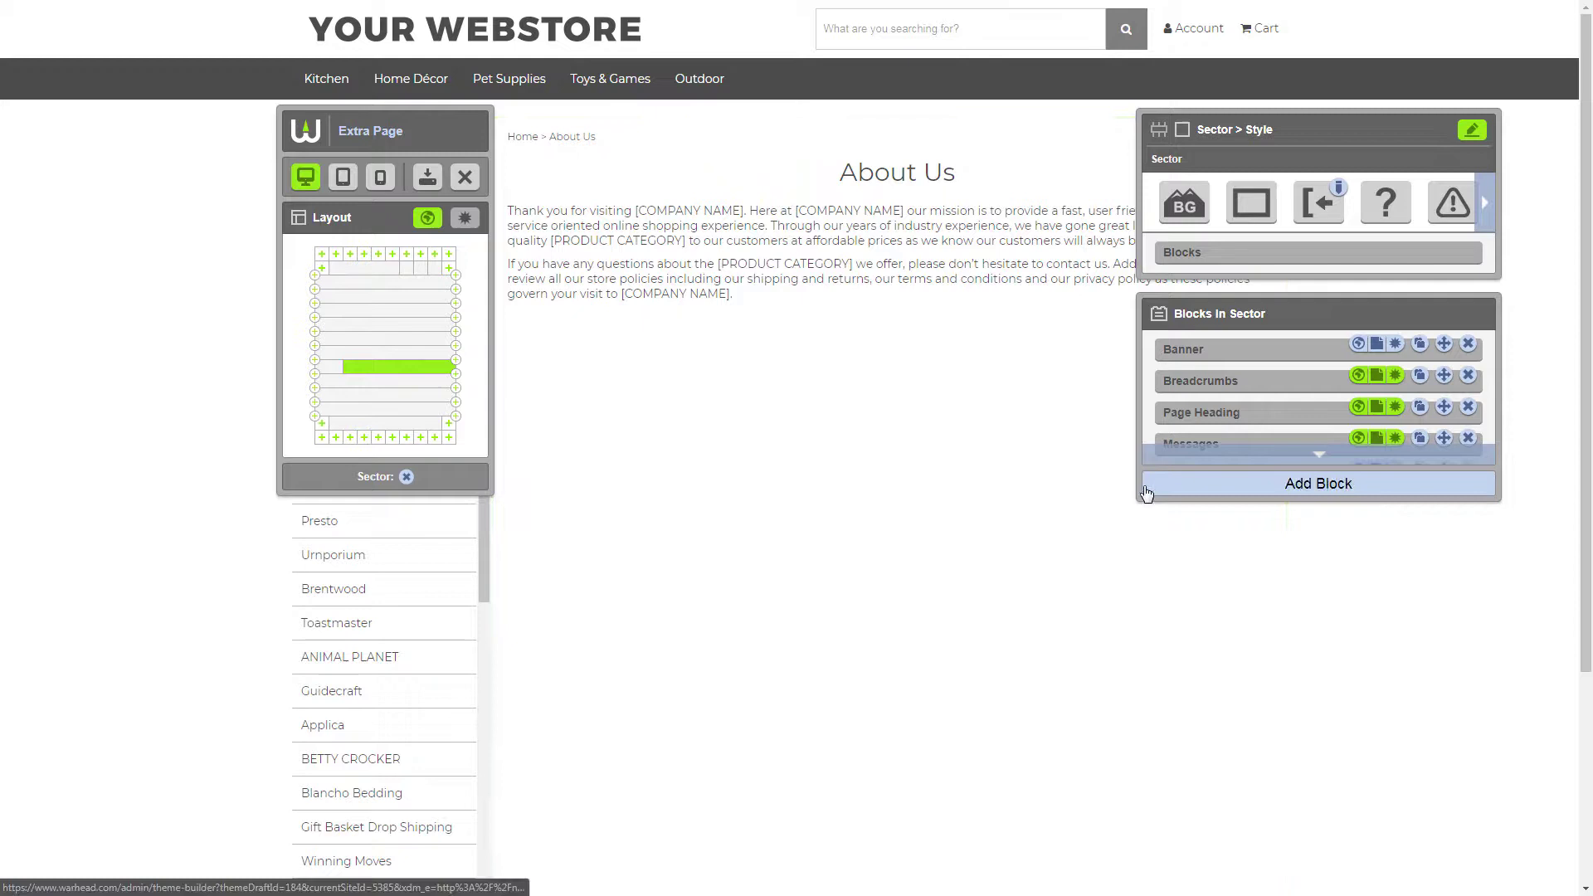
left_click(1146, 491)
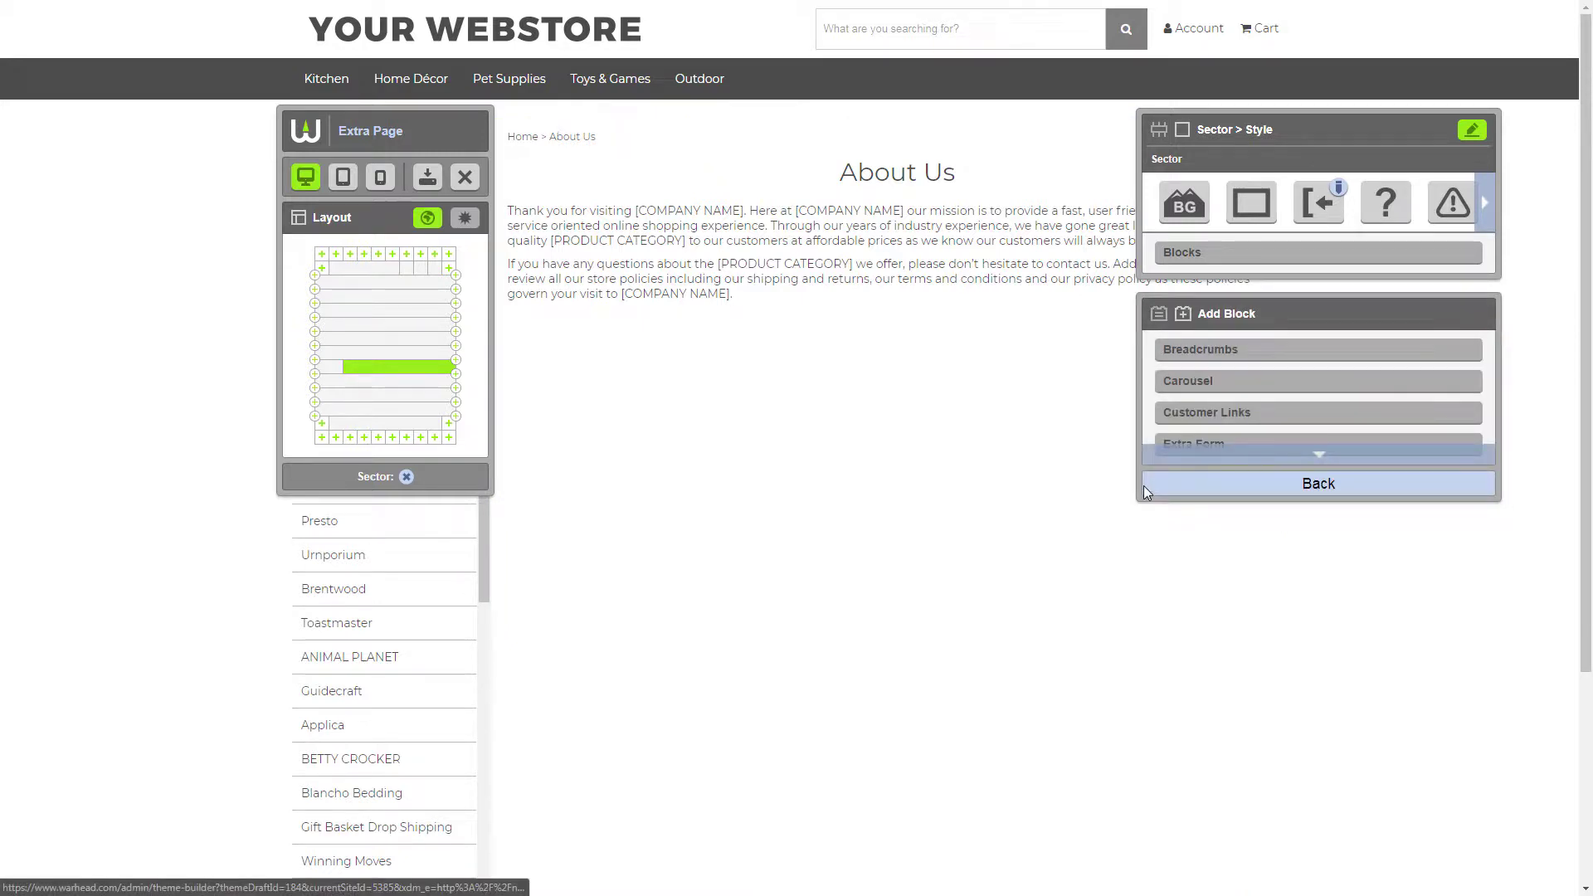
scroll(1177, 455, "down", 3)
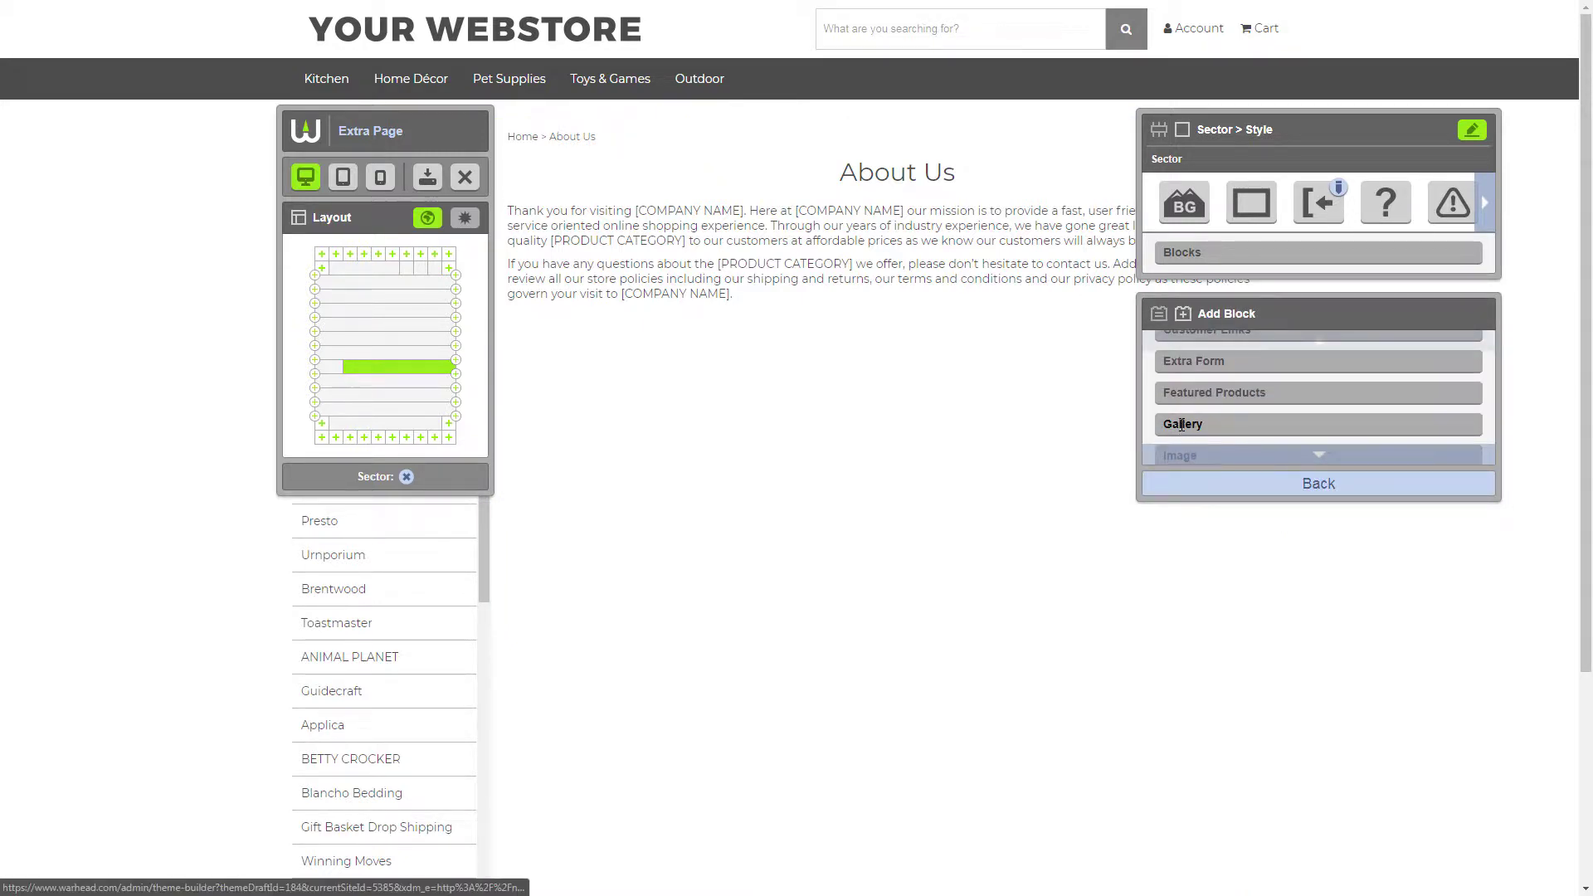
left_click(1181, 425)
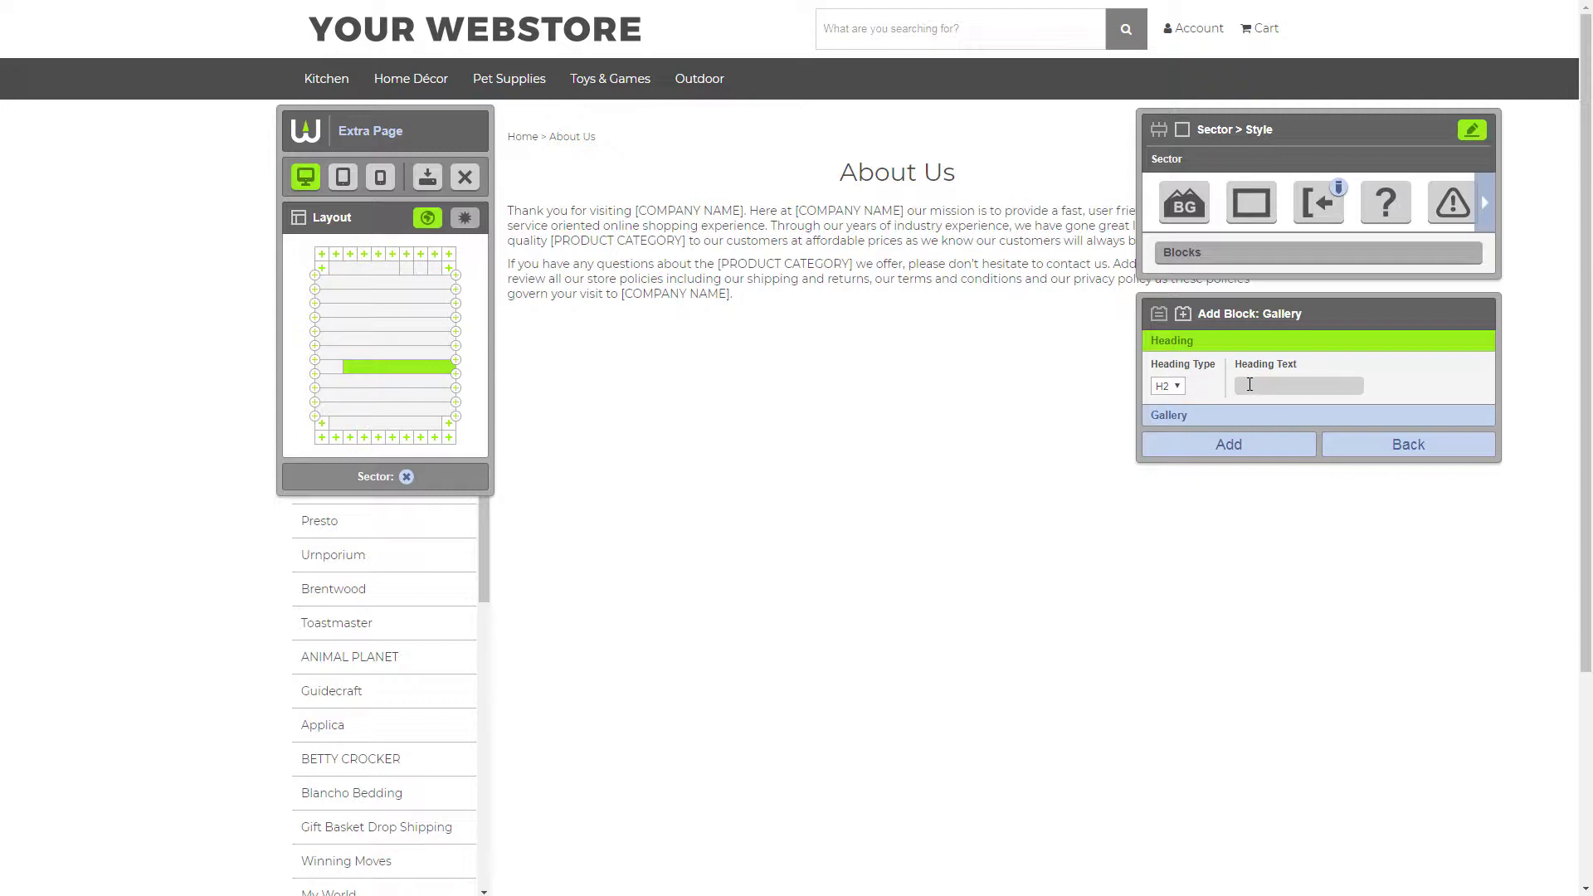
type("ur Facilities")
Choose the warehouse image gallery for the block and set it to 2 files per row
left_click(1230, 415)
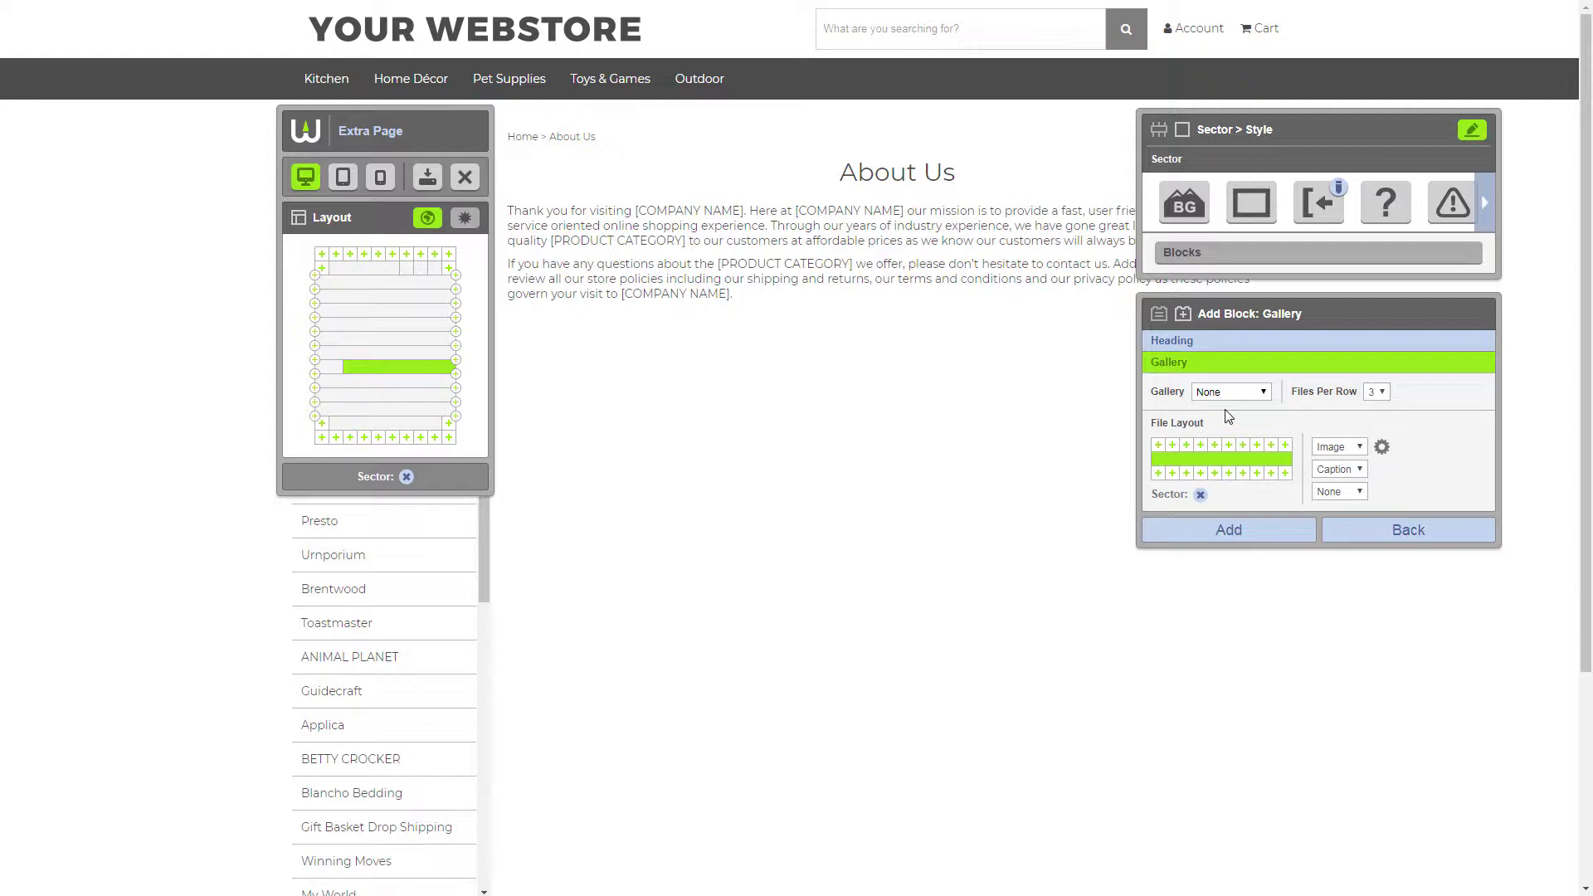
left_click(1231, 392)
left_click(1234, 432)
left_click(1375, 392)
left_click(1373, 421)
Set the gallery's image max width to 440 px, clear the max height, and add the block to the sector
left_click(1382, 447)
left_click_drag(1179, 427, 1148, 429)
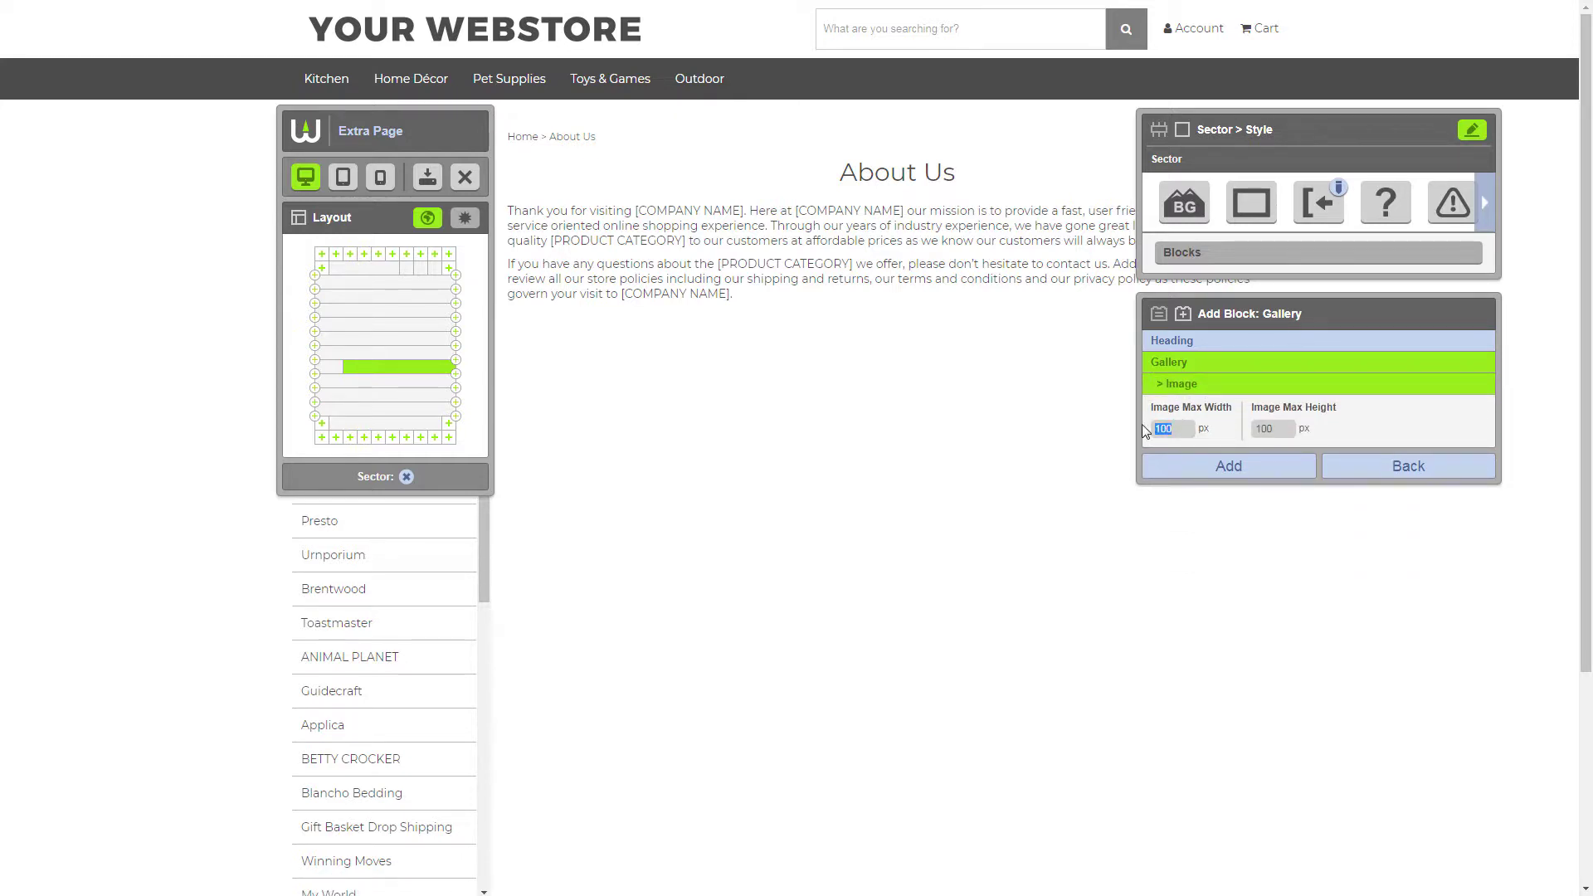
type("440")
left_click_drag(1280, 428, 1257, 429)
key("BackSpace")
left_click(1229, 468)
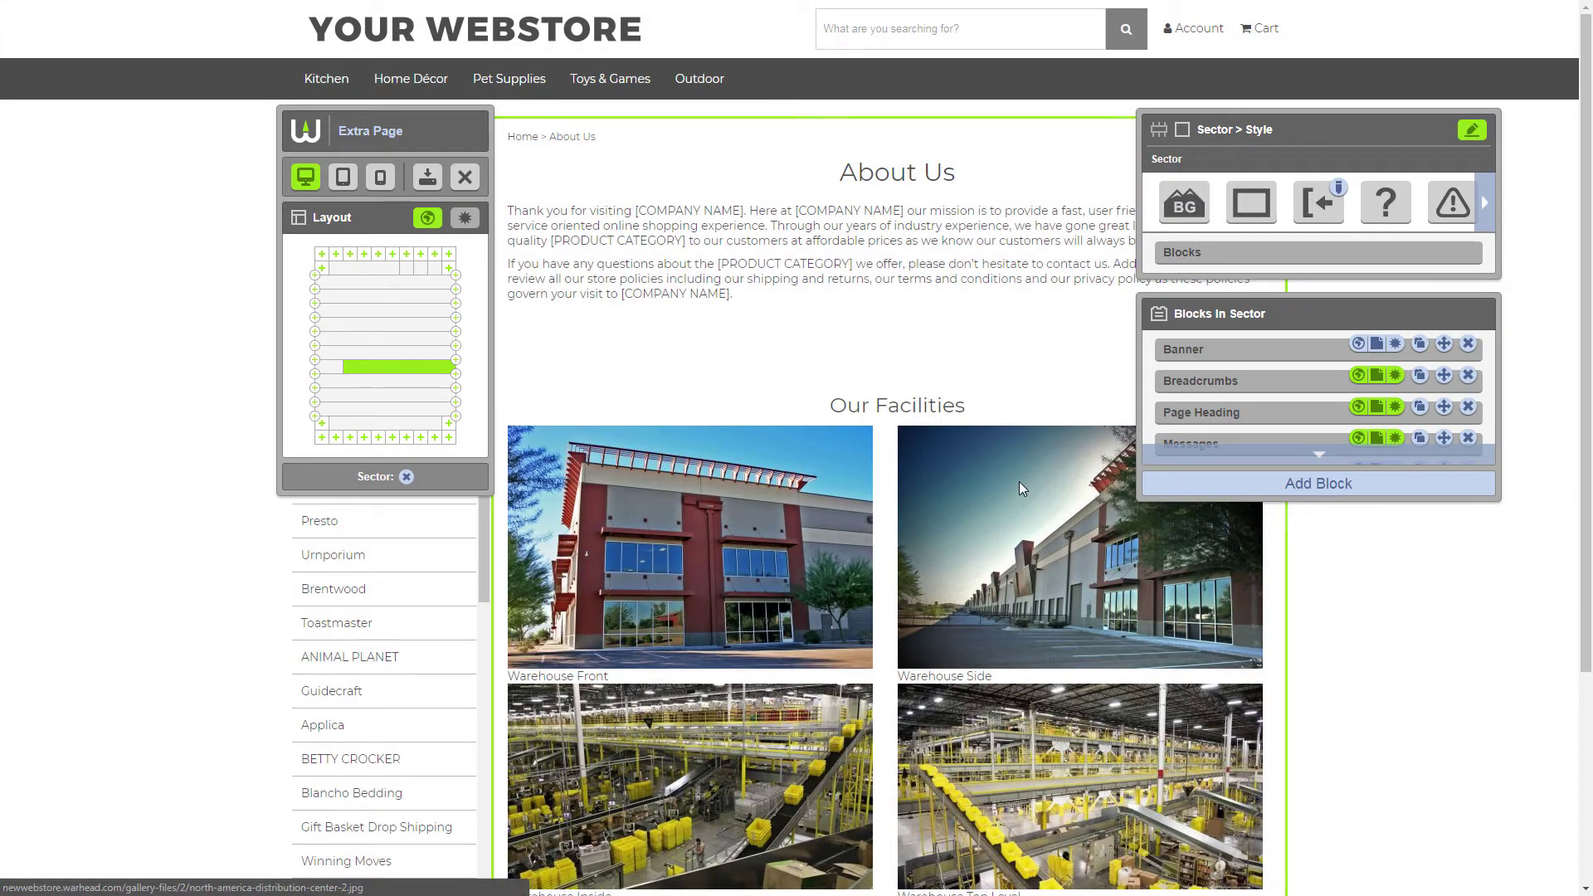
Collapse the builder to view the Our Facilities gallery on the page, and restore the builder
left_click(301, 127)
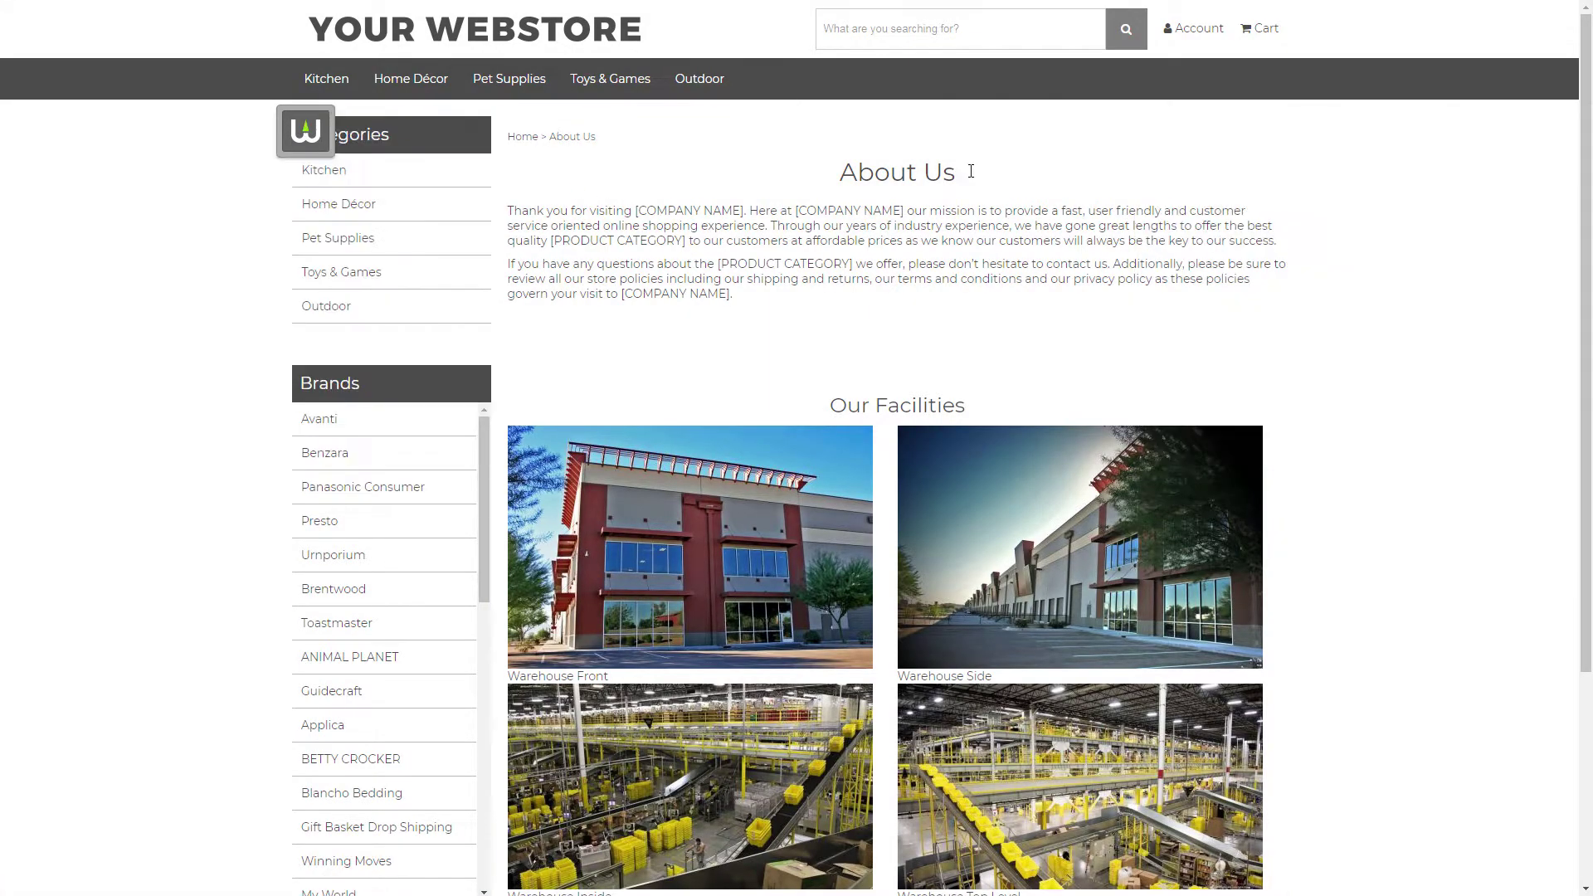
scroll(1589, 438, "down", 3)
left_click_drag(1589, 438, 1589, 451)
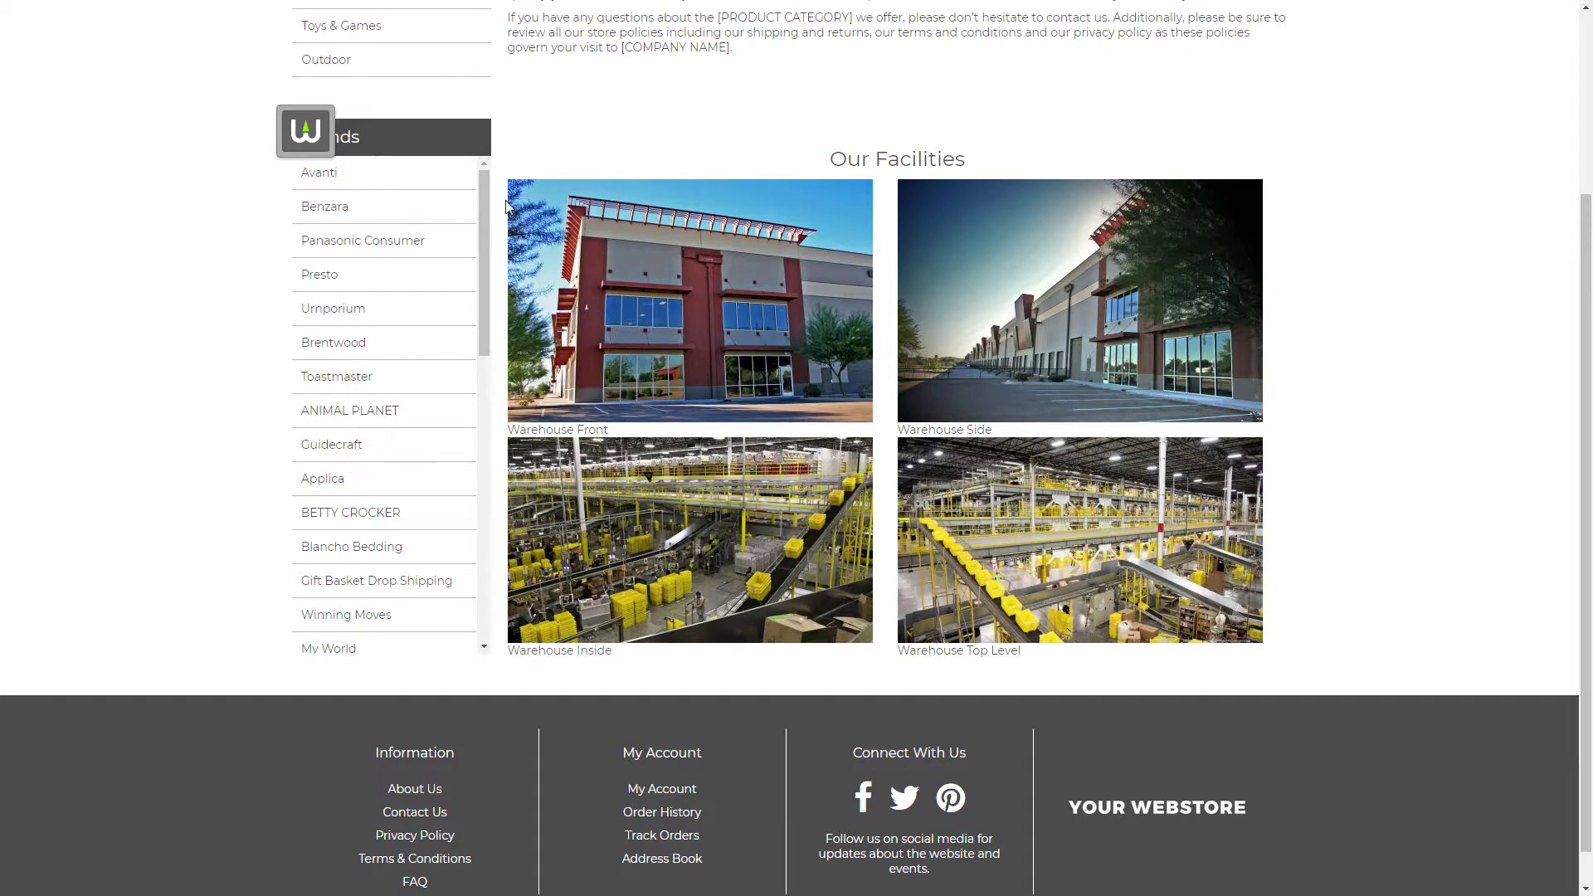
left_click(319, 133)
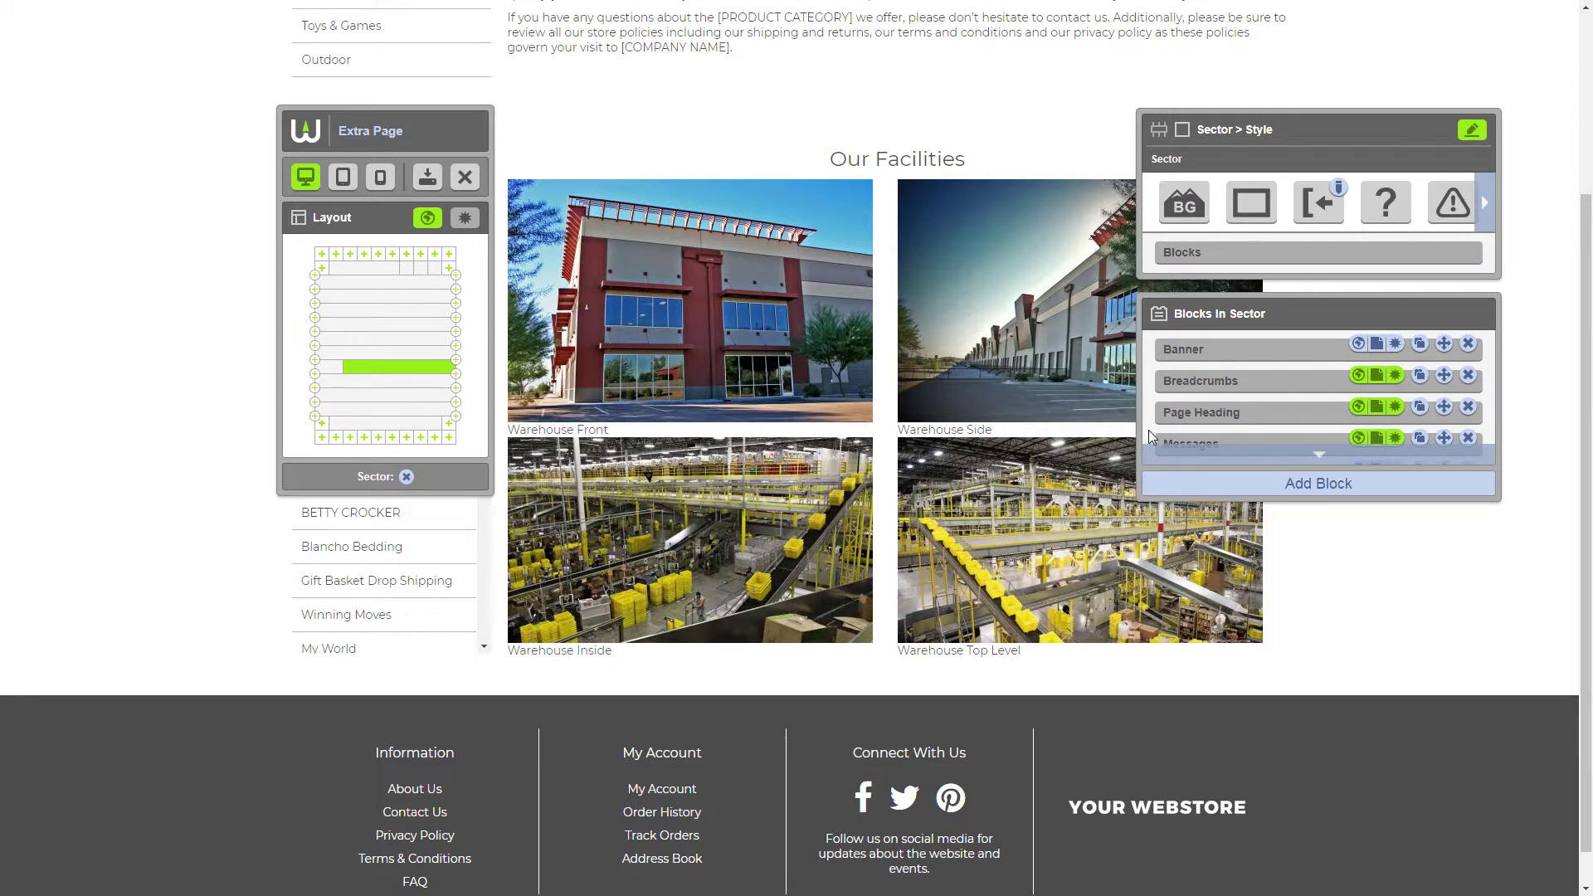
Limit the Gallery block's display to the current About Us page only
scroll(1162, 440, "down", 1)
scroll(1166, 454, "down", 4)
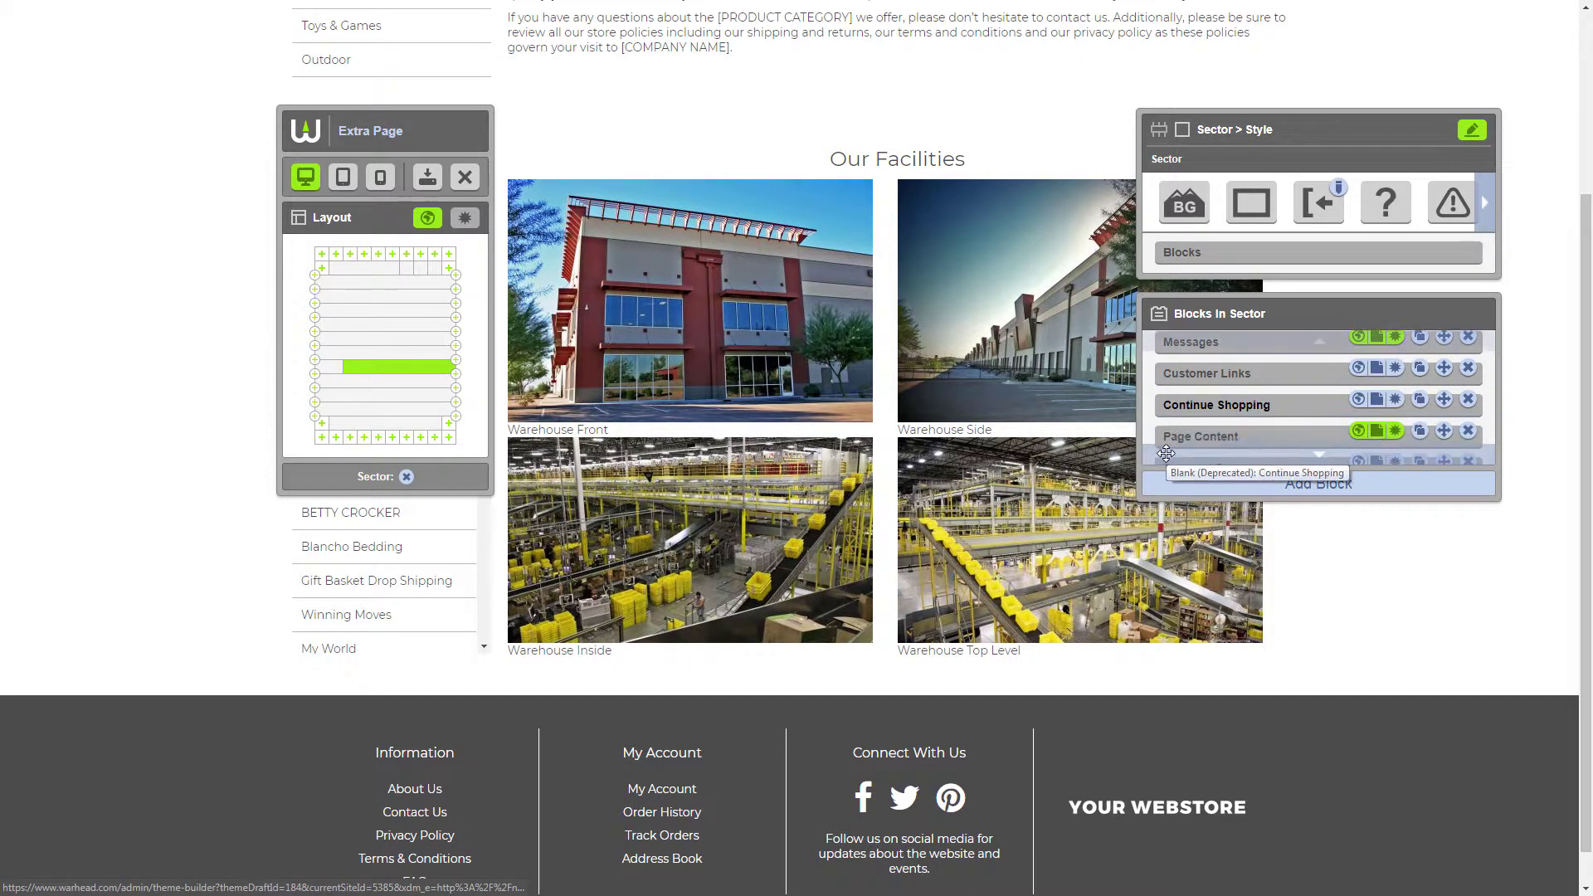
scroll(1166, 454, "down", 5)
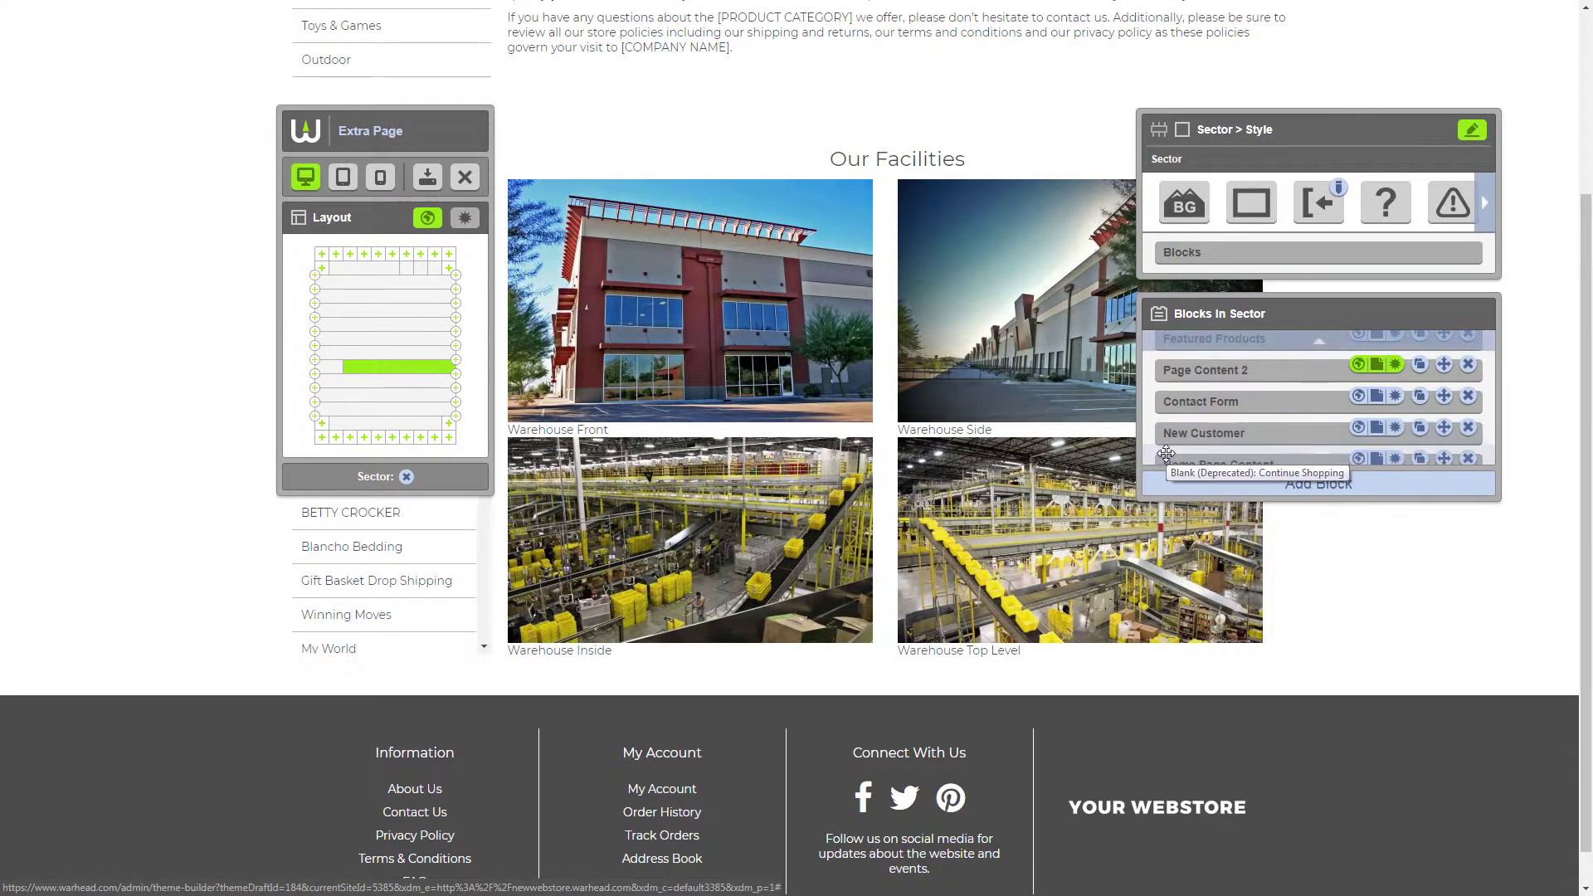
scroll(1166, 454, "down", 1)
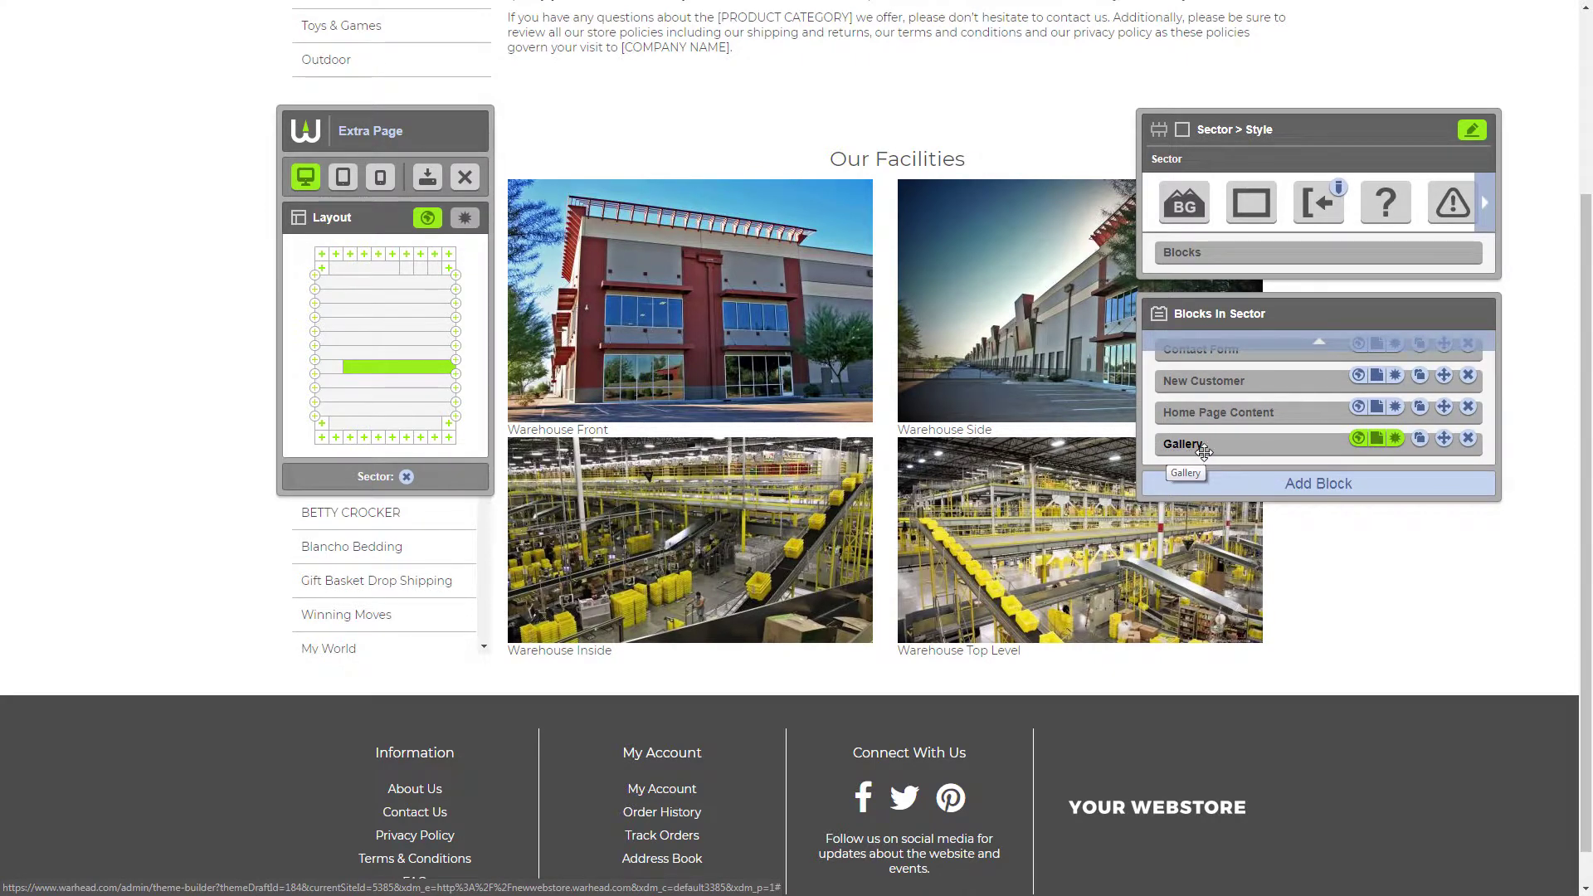
left_click(1358, 440)
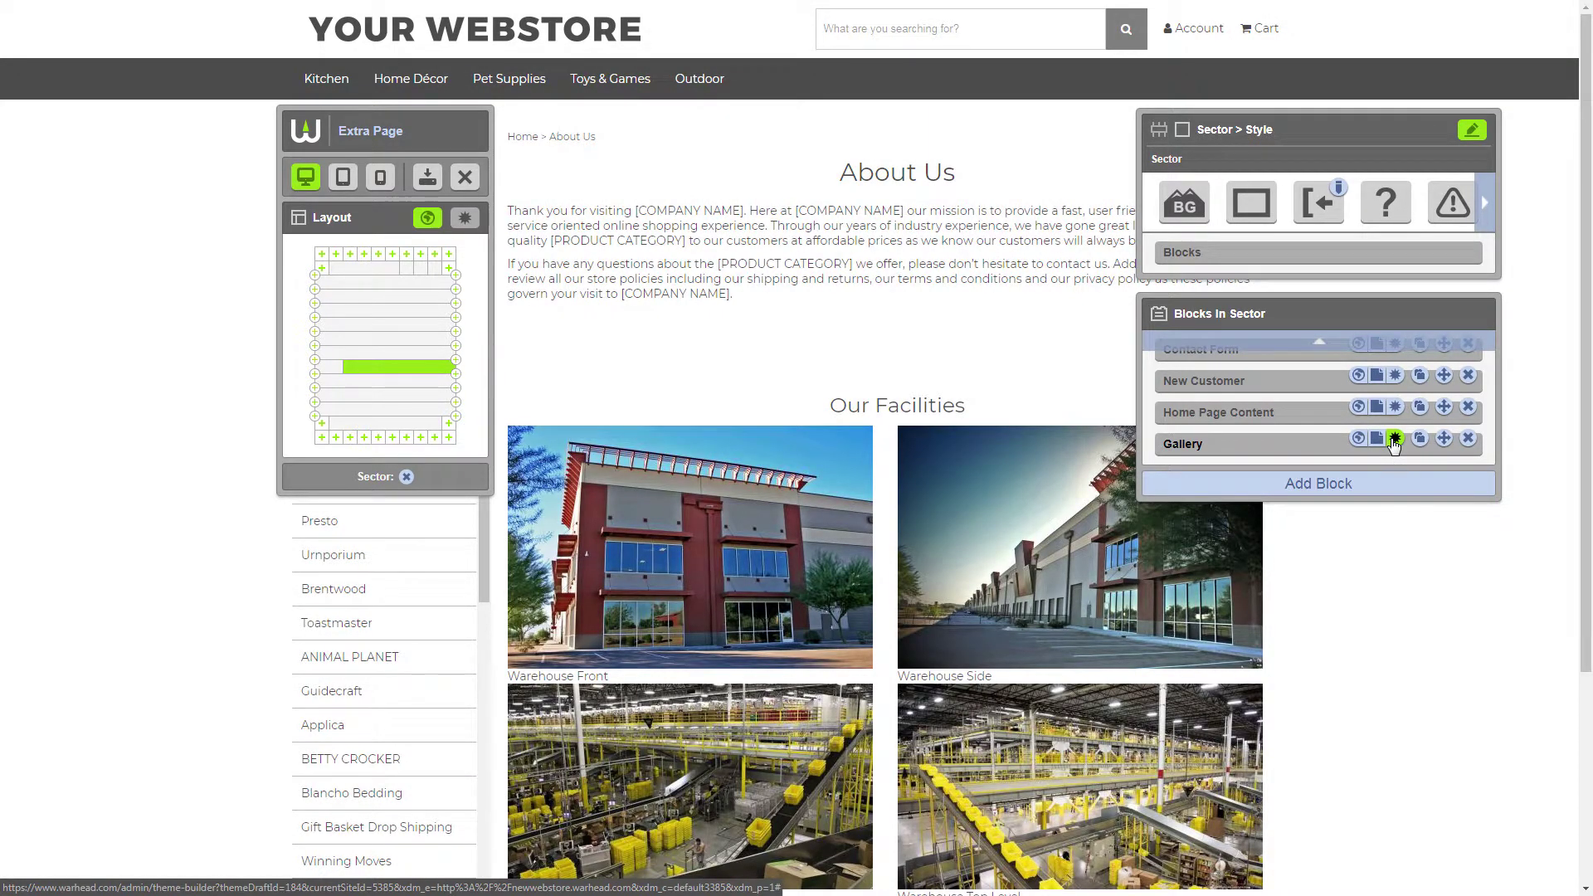
Preview the gallery with the builder collapsed, view the Warehouse Front image enlarged, close it, and restore the builder
left_click_drag(1585, 398, 1585, 504)
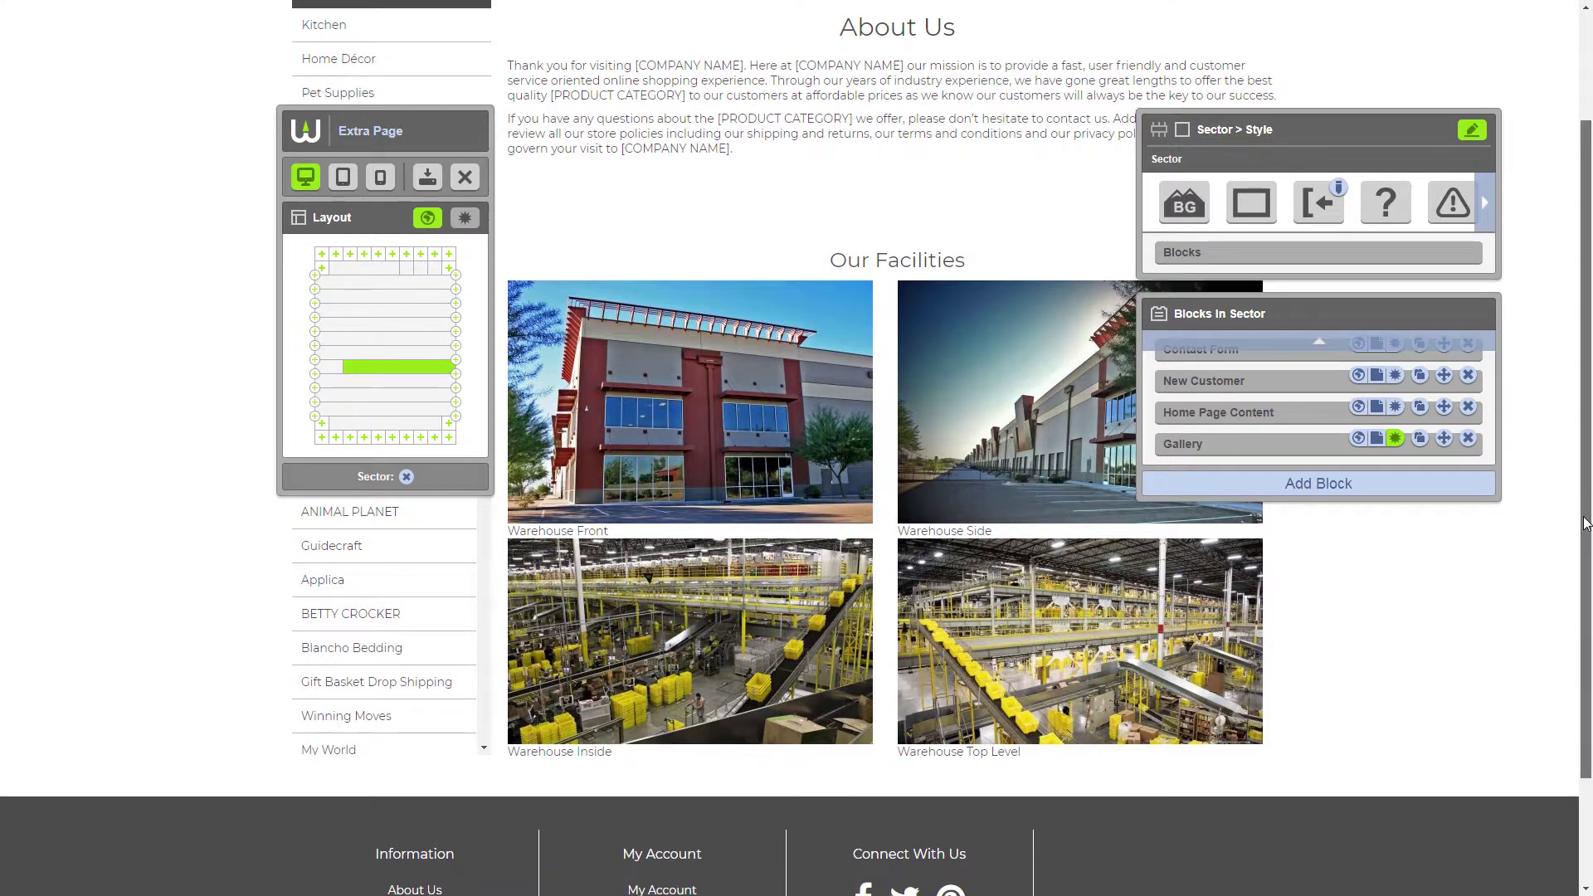
left_click_drag(1585, 505, 1587, 638)
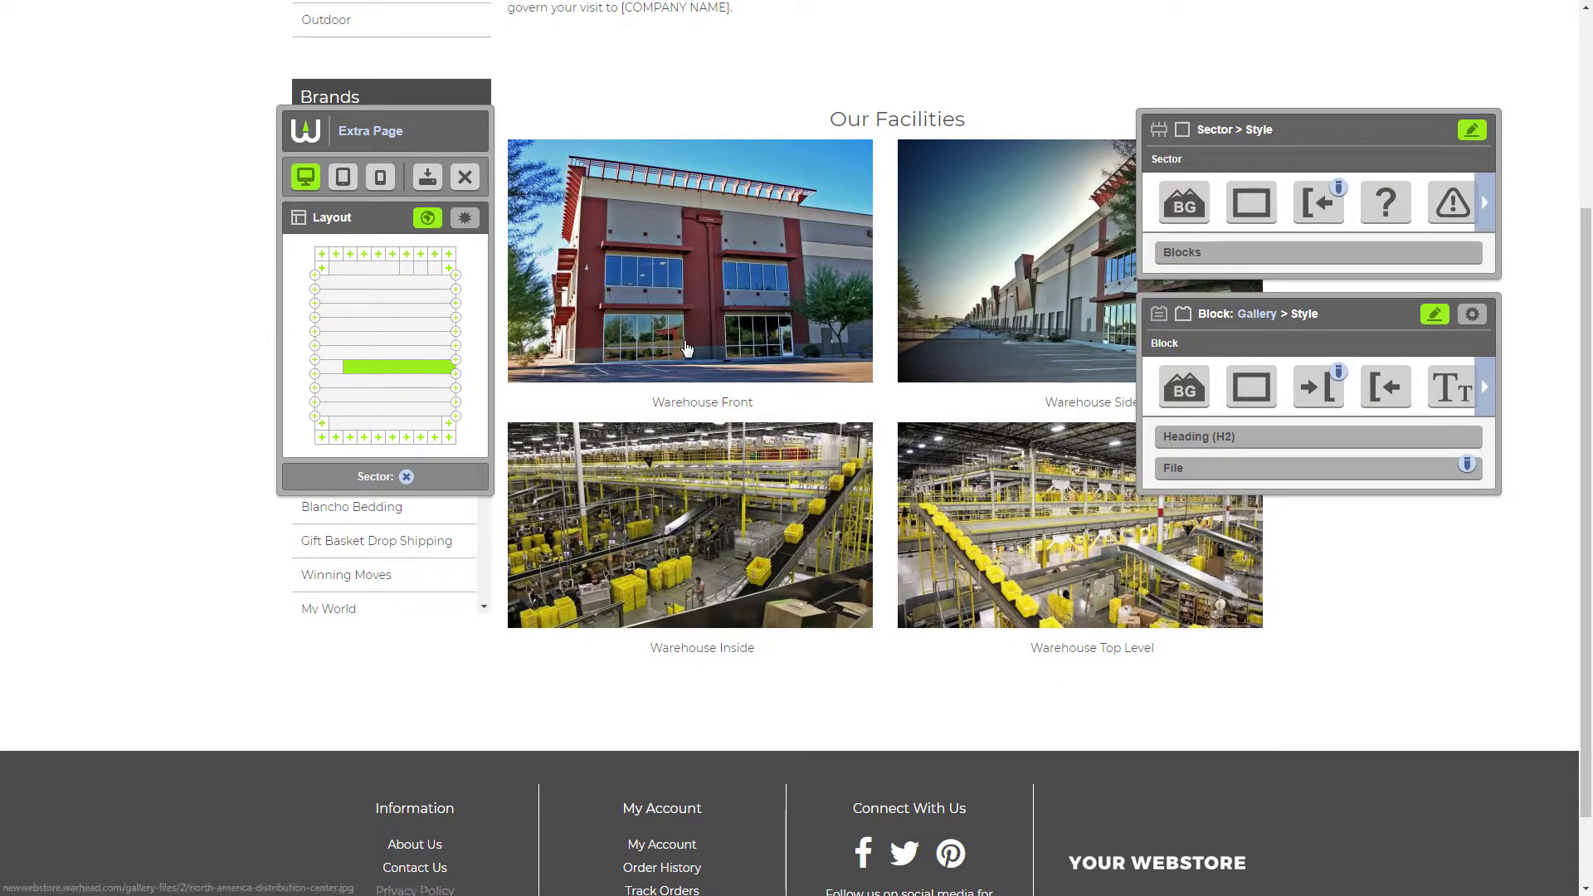
left_click(304, 125)
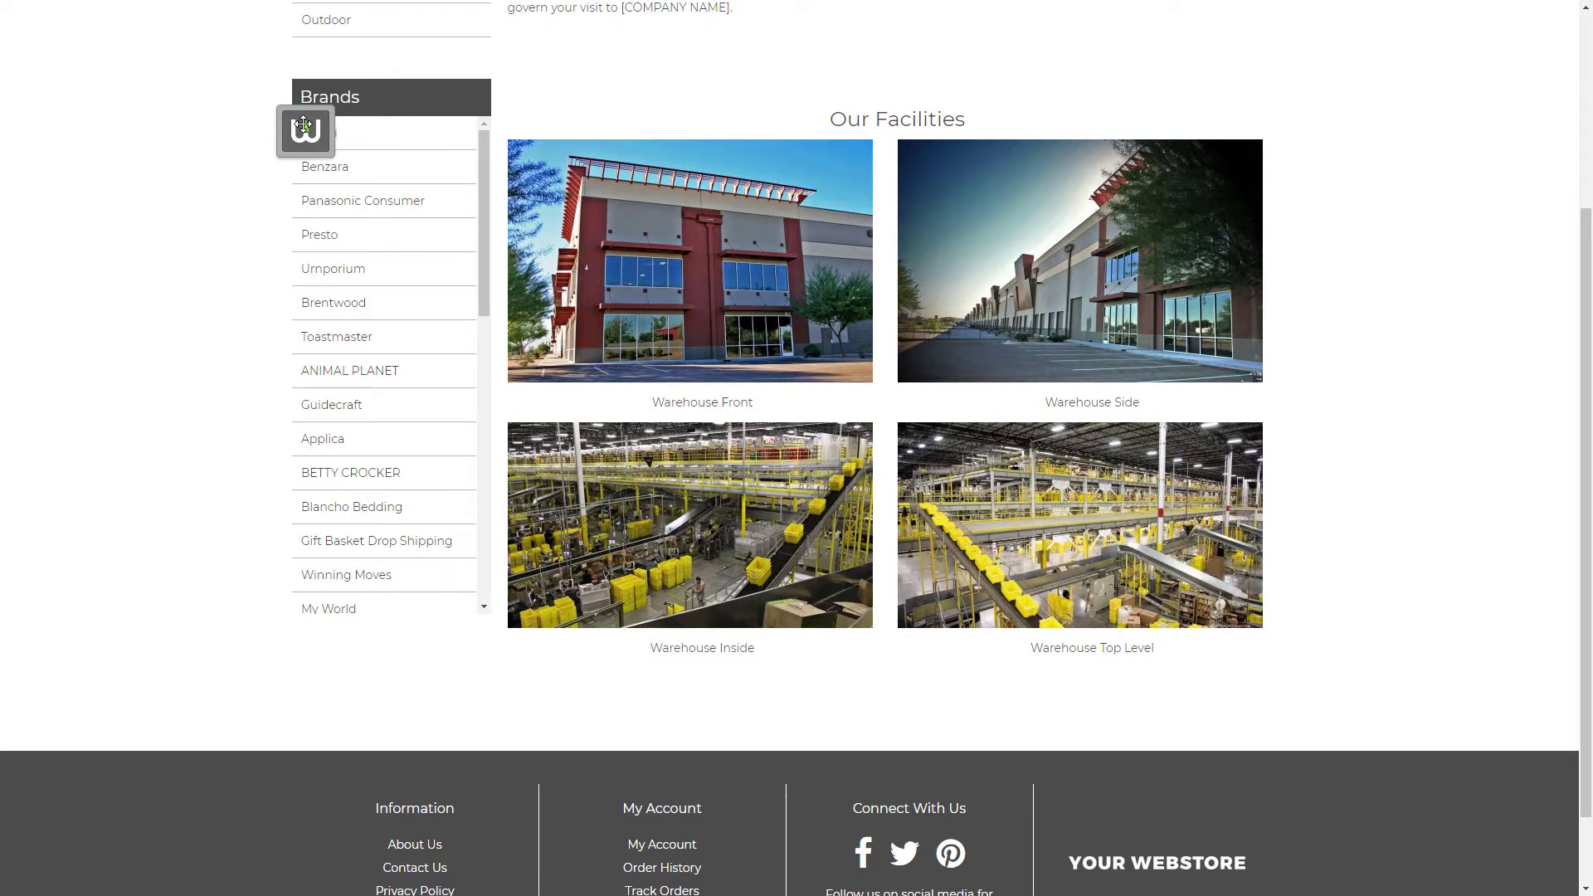
left_click(581, 261)
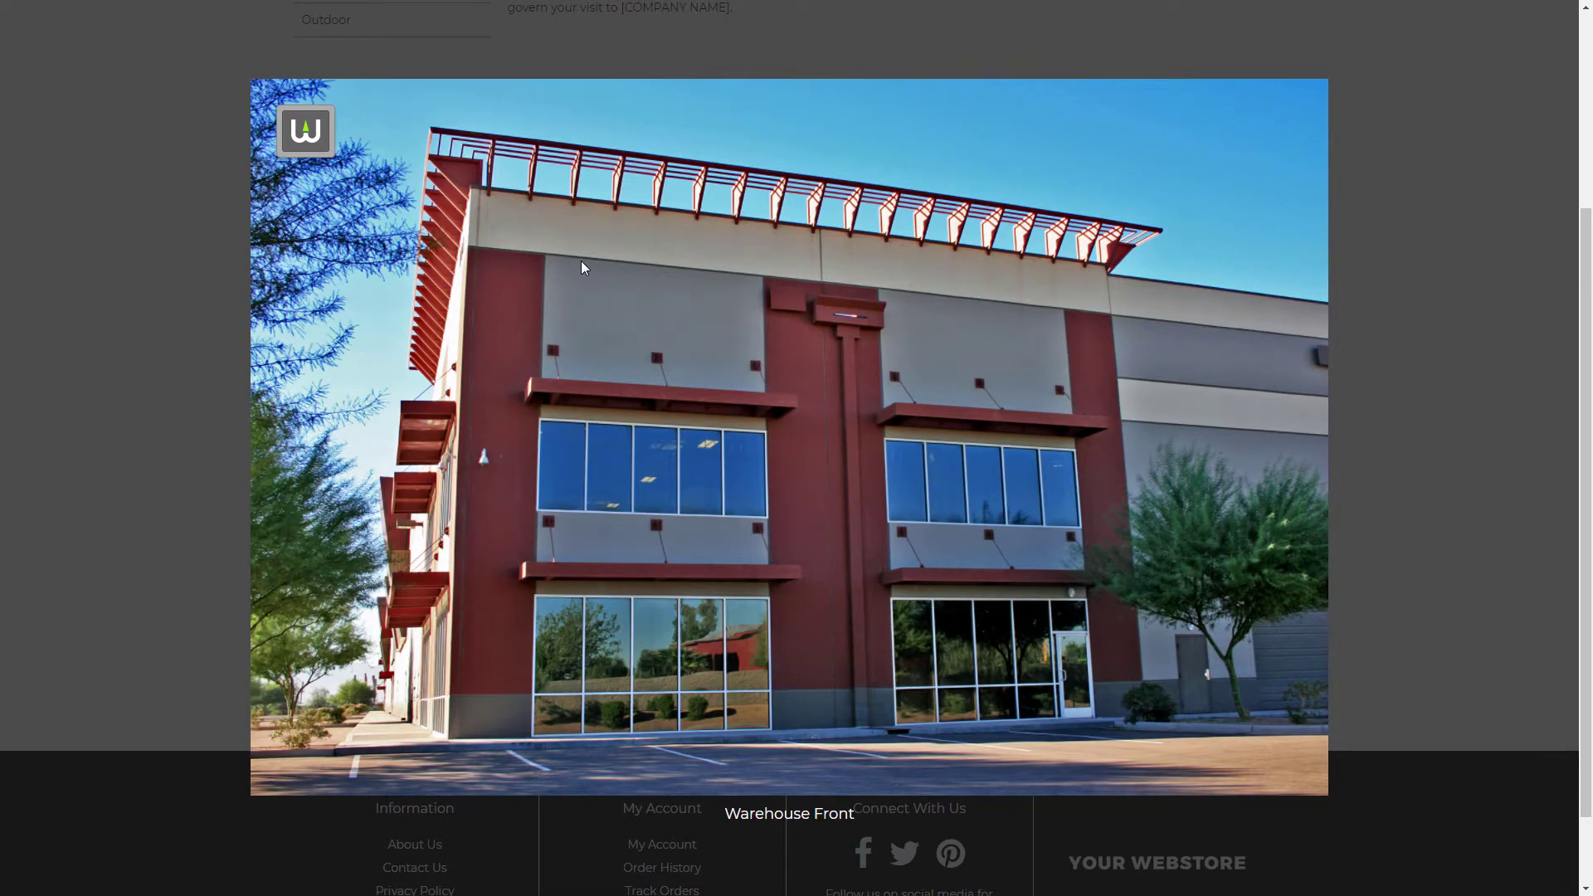
left_click(581, 262)
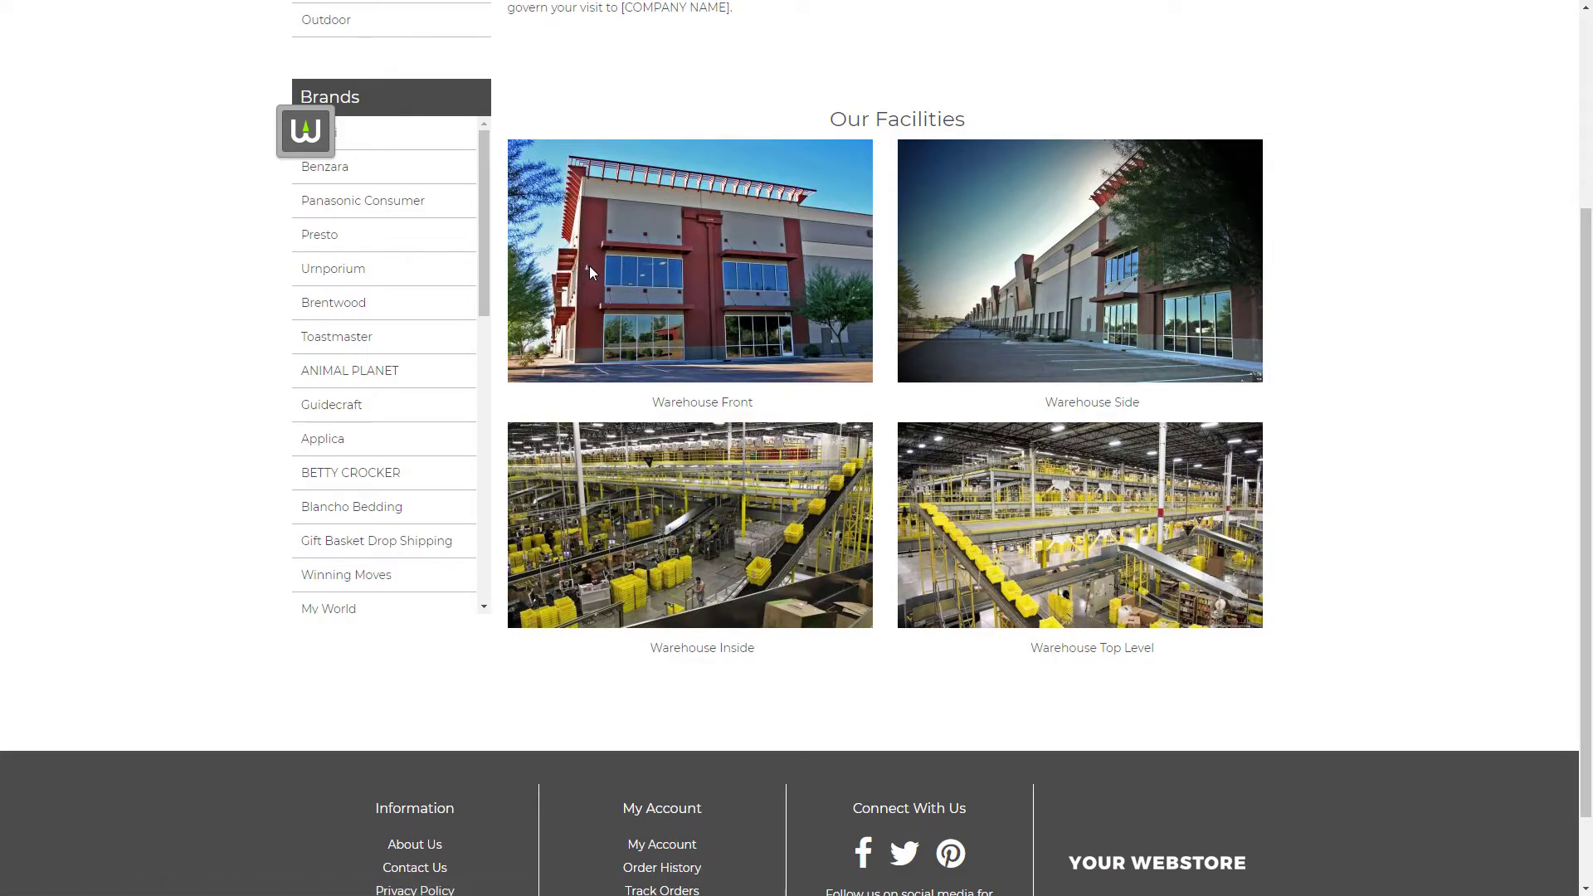
left_click(303, 129)
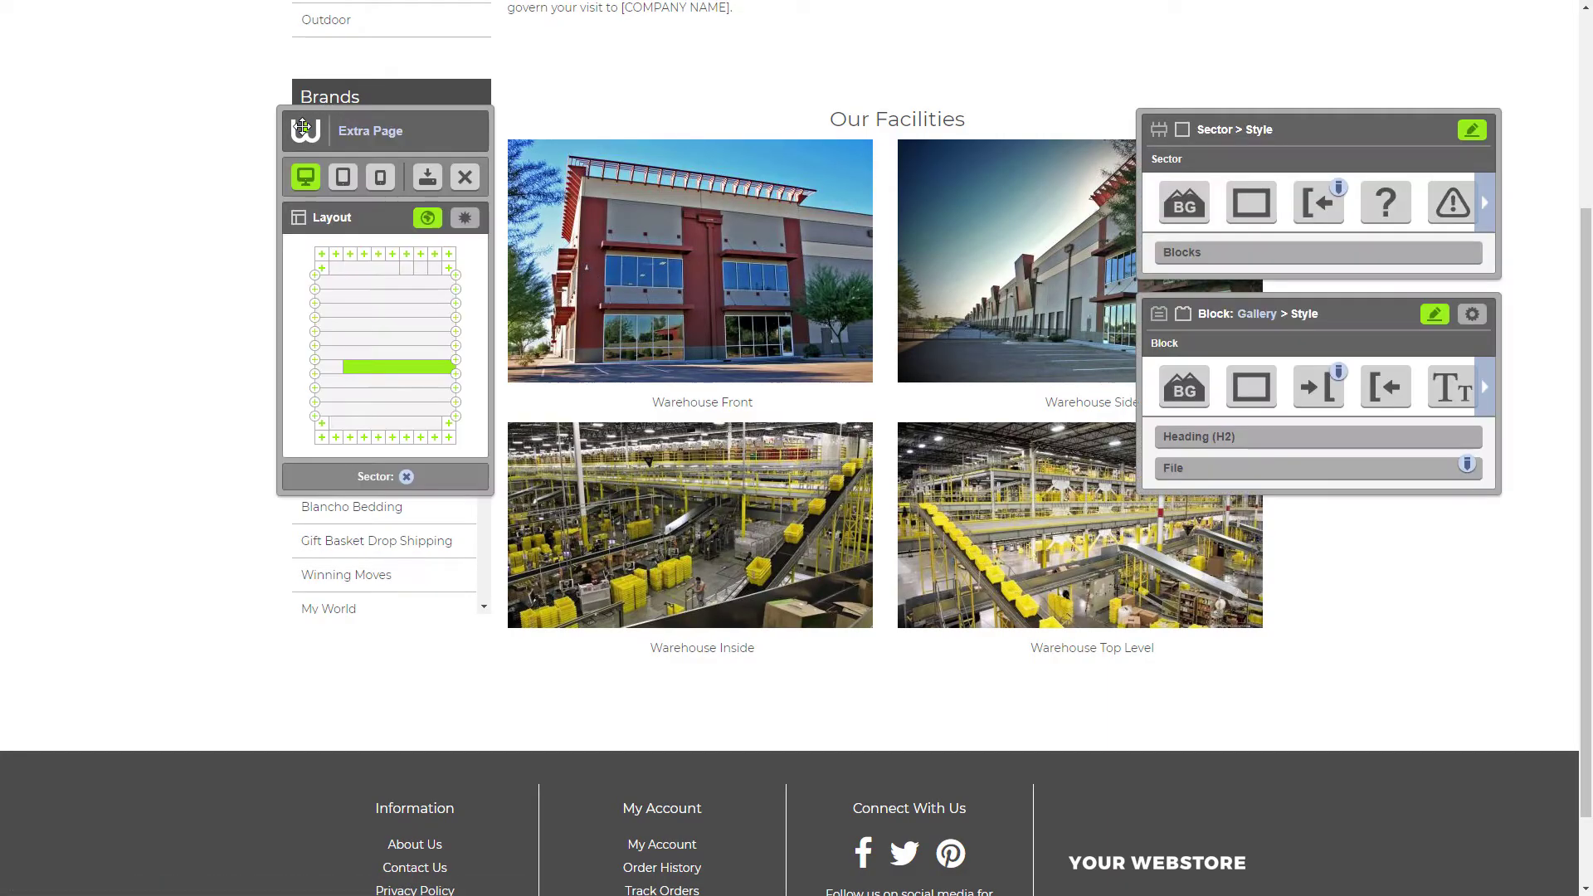